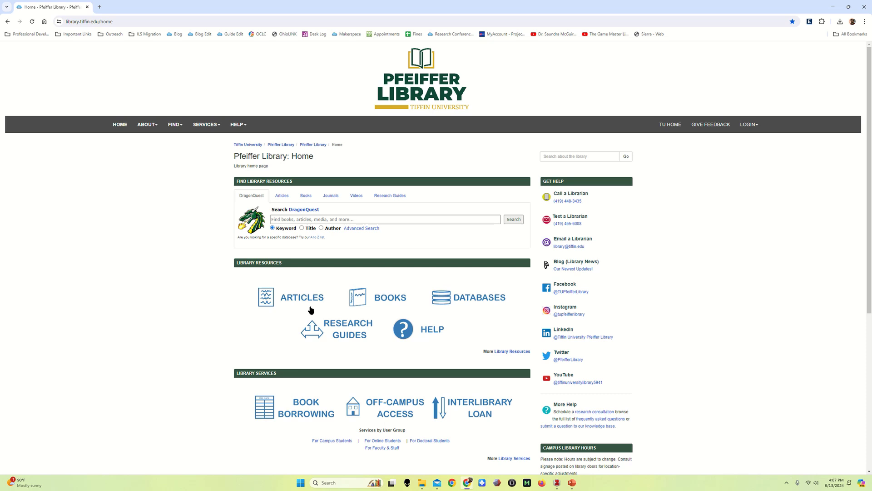
- Open the SearchOhio catalog from the library's book-finding page and go to its advanced keyword search
click(381, 299)
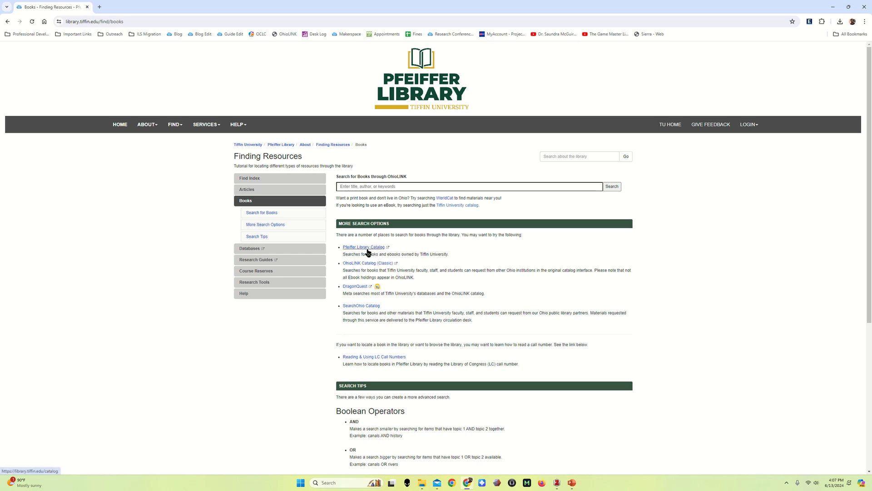
click(362, 309)
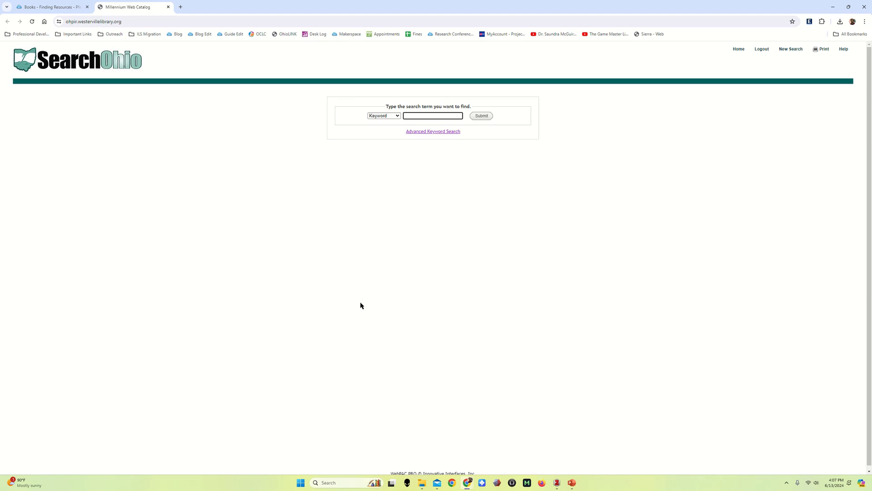
click(437, 132)
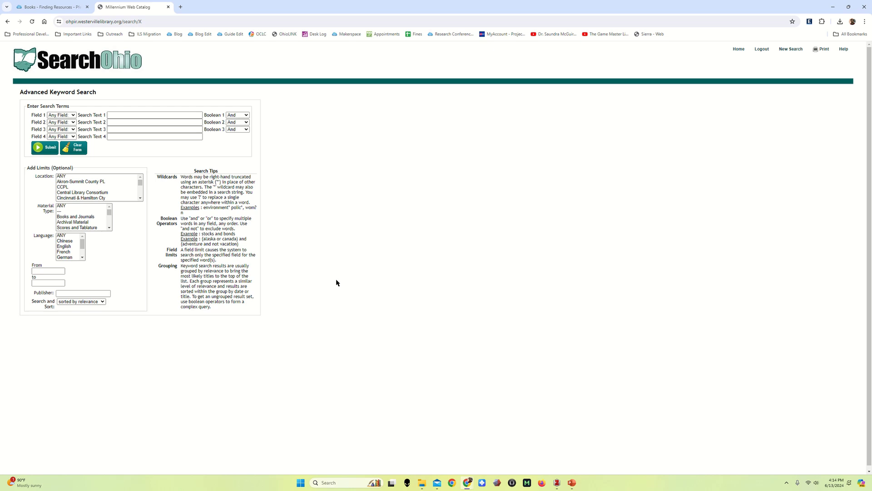
- Enter Elden Ring as the first search term and limit it to the TITLE field
click(142, 115)
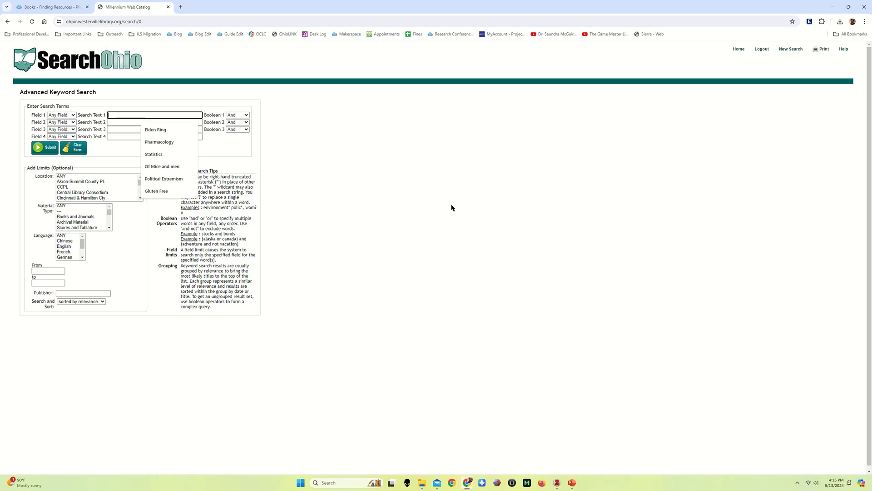
key(Escape)
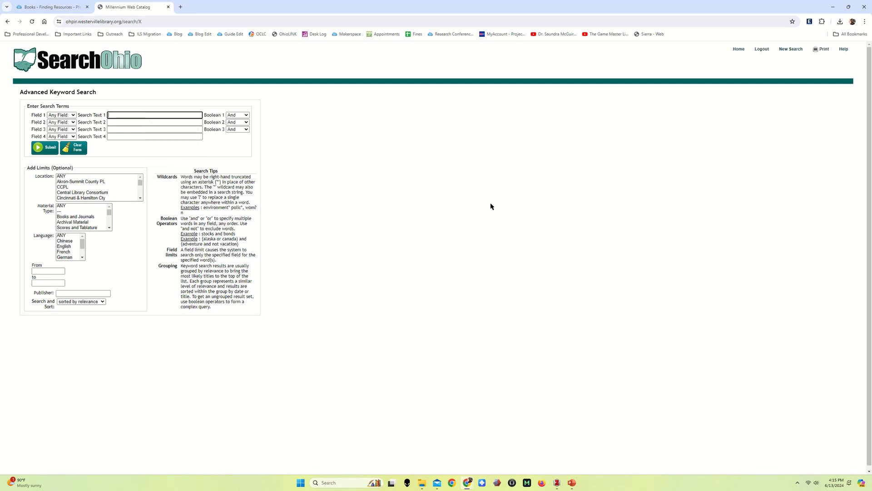
text(Elden Ring)
key(Tab)
key(Tab)
key(Tab)
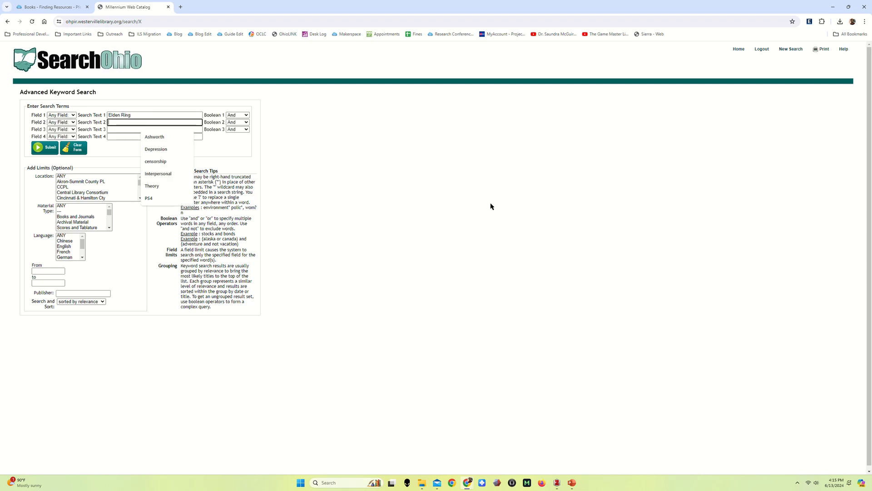
key(Escape)
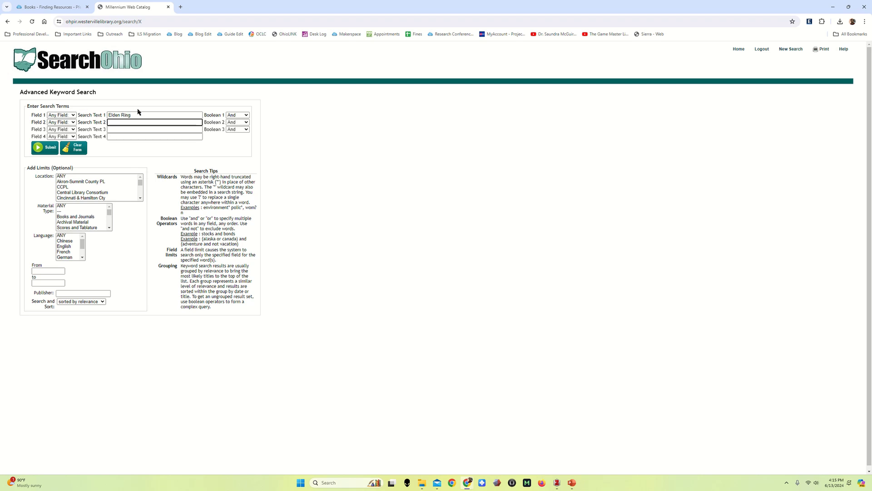
click(60, 115)
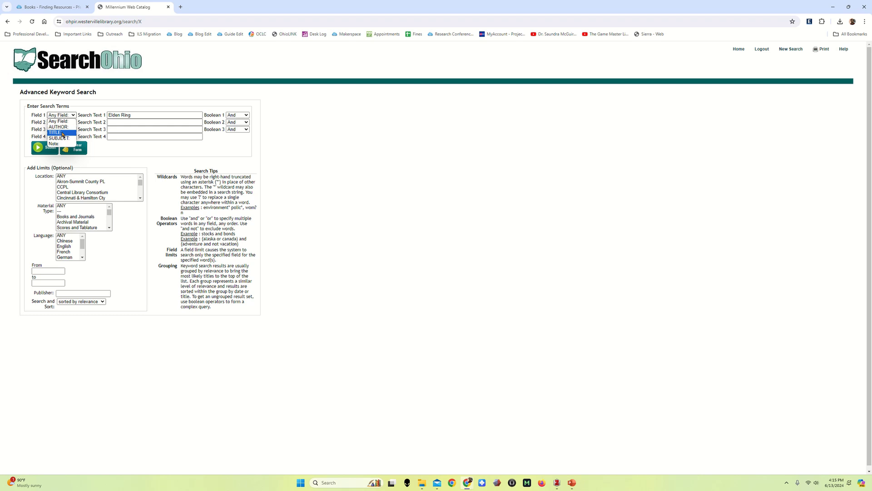
click(63, 132)
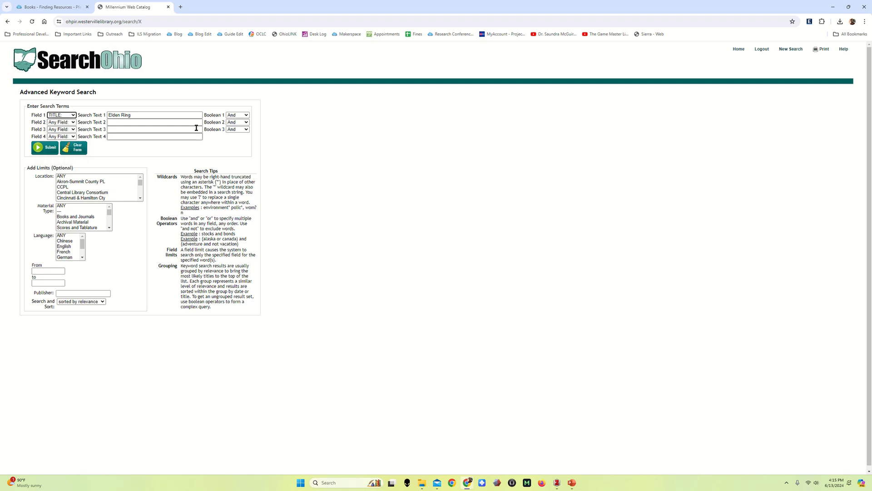
- Run the search with PS4 added as the second search term and open the first Elden Ring record
click(130, 124)
key(Escape)
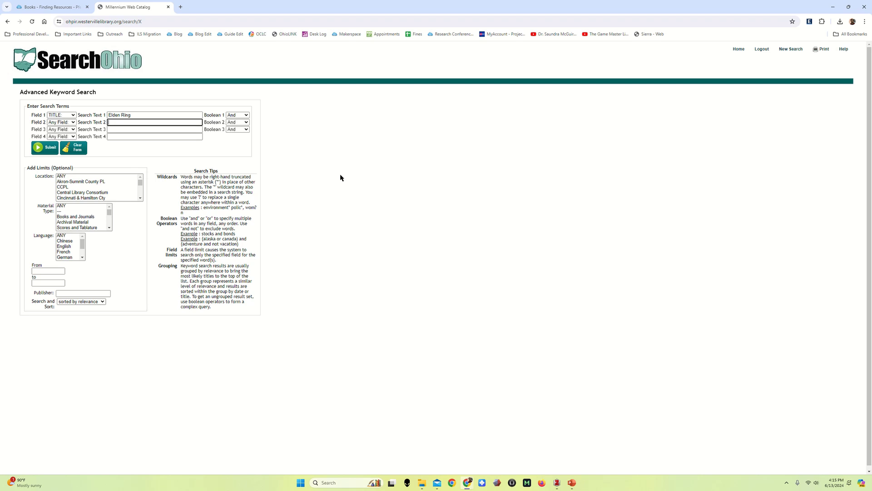
text(PS4)
click(41, 151)
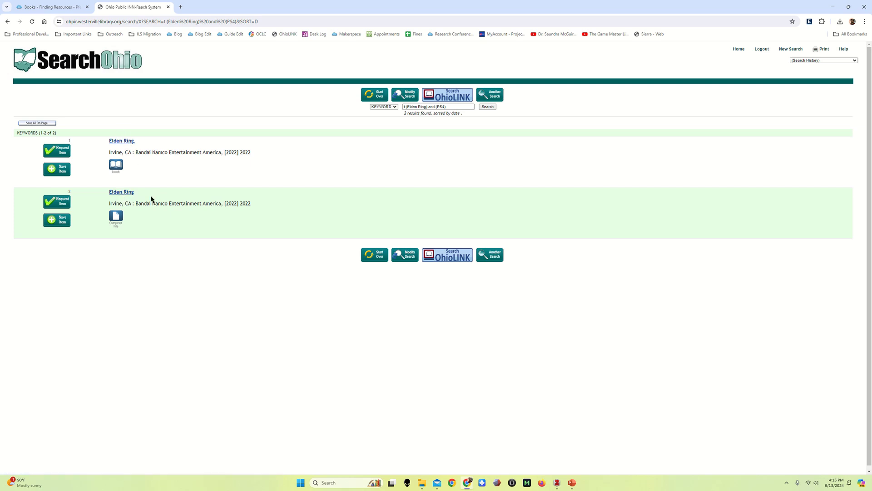
click(121, 142)
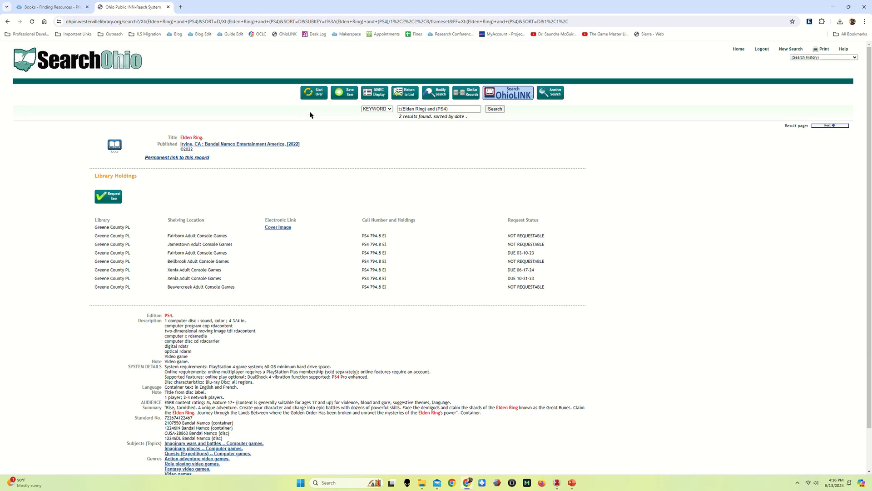
- Start over with a new advanced keyword search and enter Berserk as the first search term
click(308, 97)
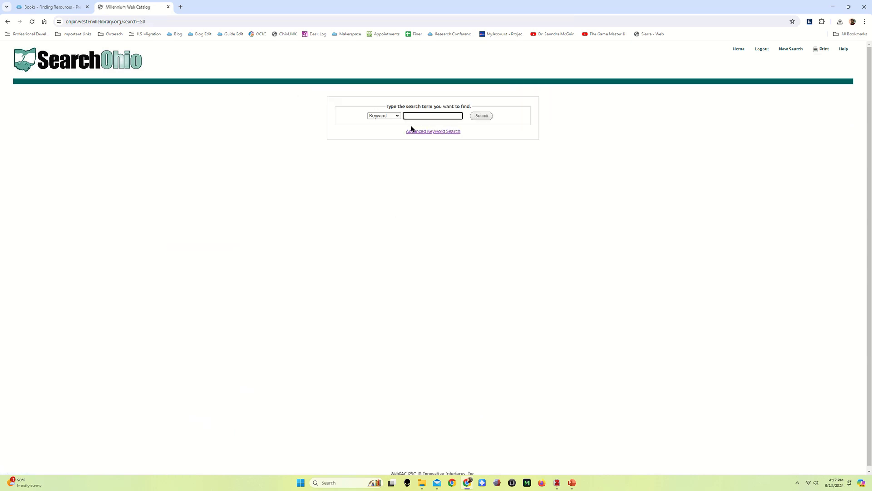
click(416, 133)
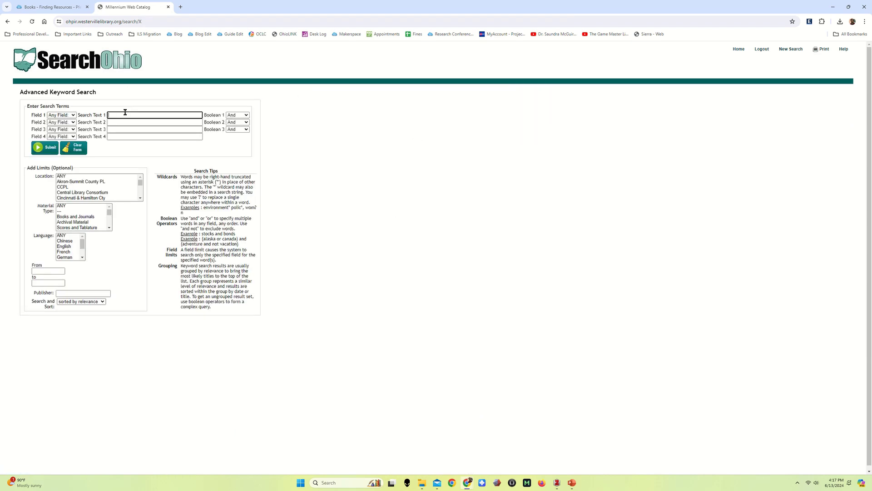
click(126, 114)
text(Berserk)
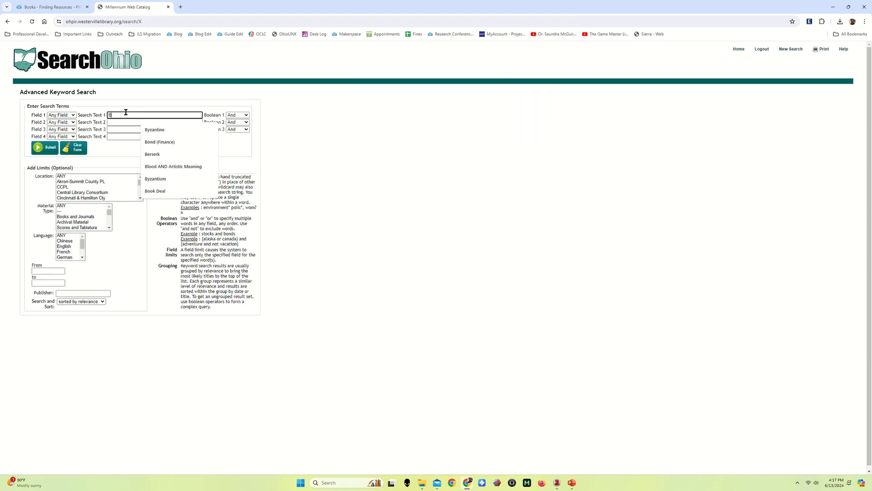
- Add Graphic Novel as the second search term and run the search
key(Tab)
key(Tab)
key(Tab)
key(Tab)
key(shift+Tab)
text(Graphic Novel)
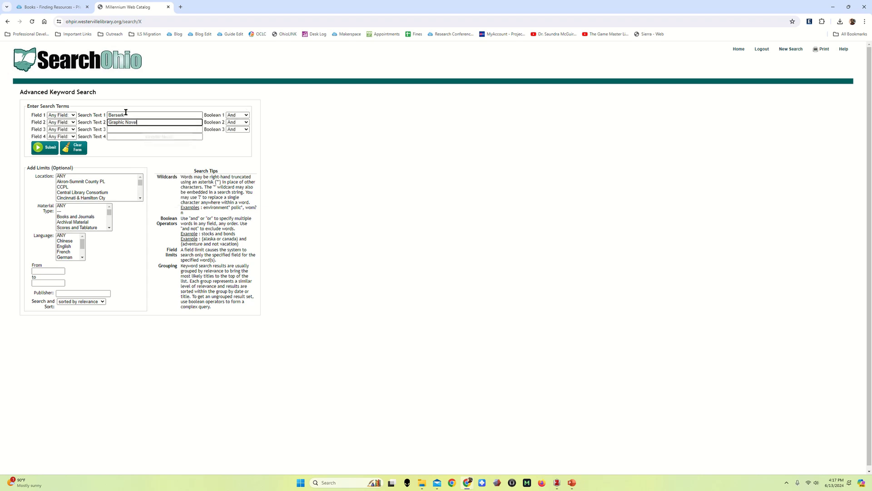
key(Tab)
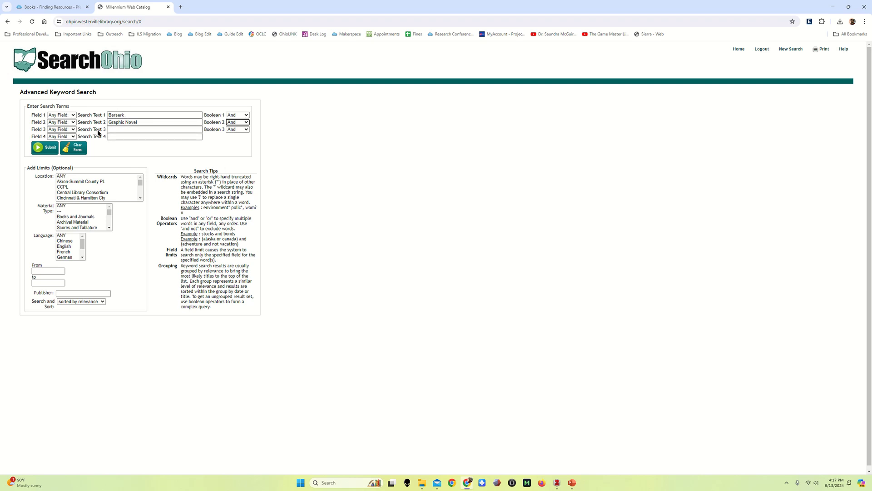
click(37, 152)
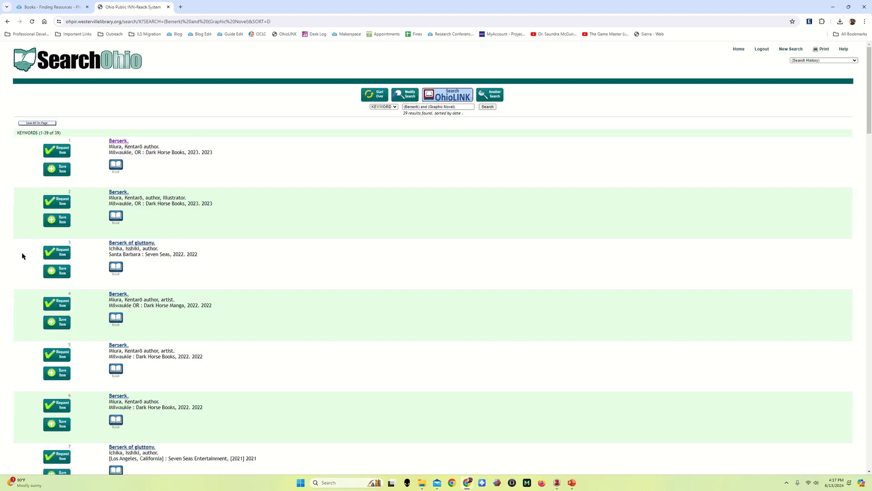
- Browse the list of Berserk graphic novel results and open the first record
scroll(24, 249, down, 5)
scroll(25, 246, down, 20)
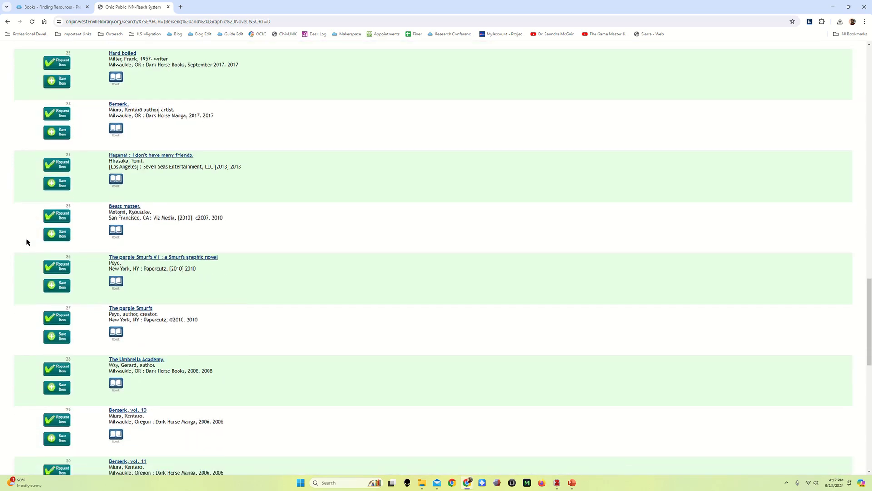
scroll(29, 236, down, 2)
scroll(436, 396, up, 18)
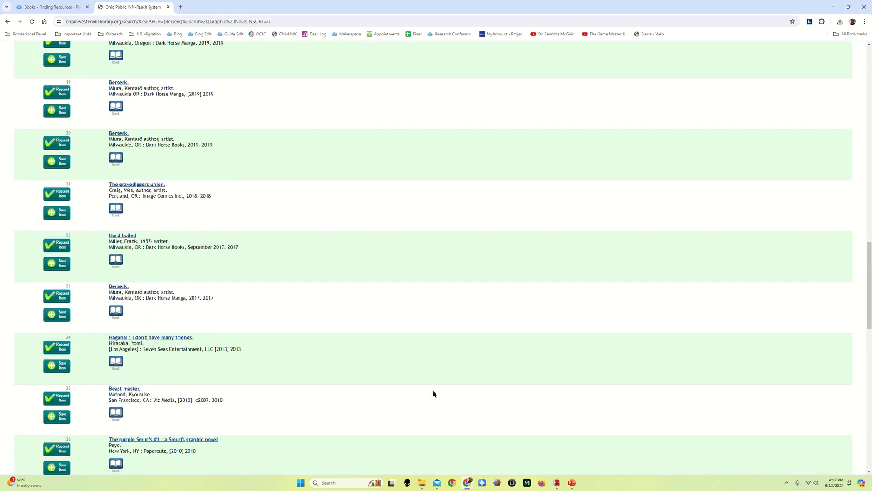
scroll(438, 379, up, 14)
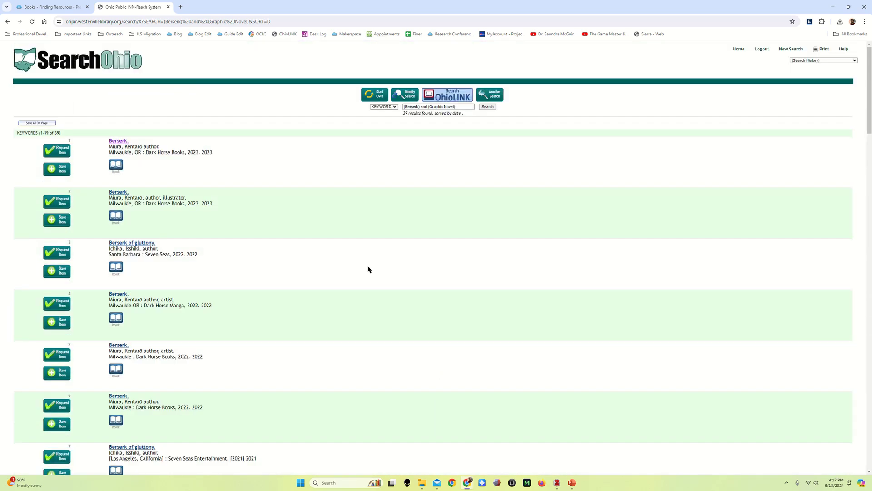
click(118, 142)
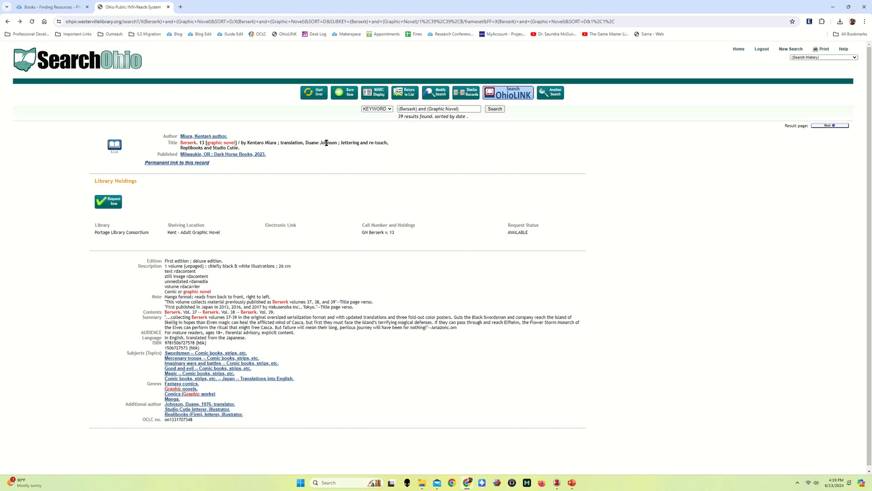
- Start over from the Berserk record with a blank advanced keyword search form
click(321, 95)
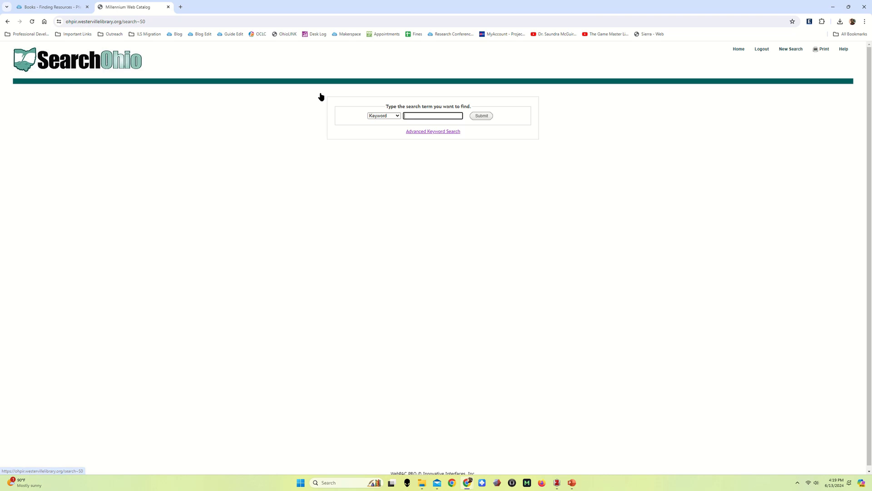
click(428, 134)
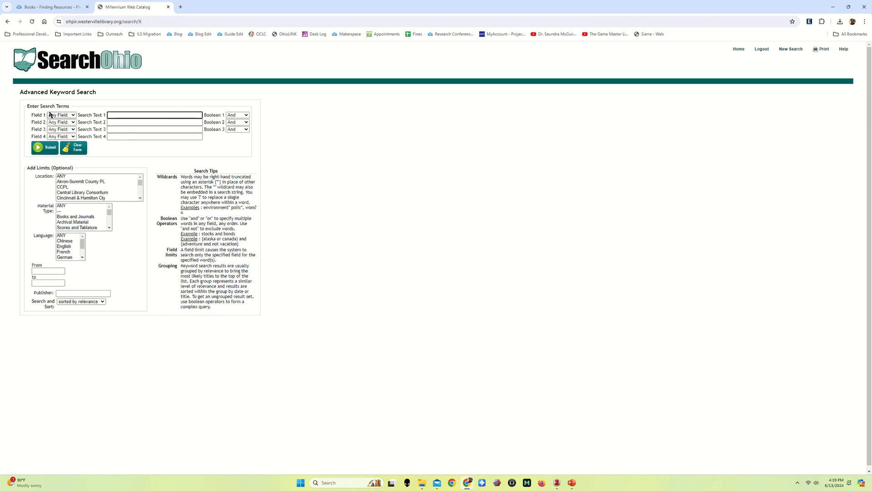
- Try an AUTHOR field search for the quoted phrase "Stephen King" and return to the advanced search form
click(64, 115)
click(62, 127)
click(117, 115)
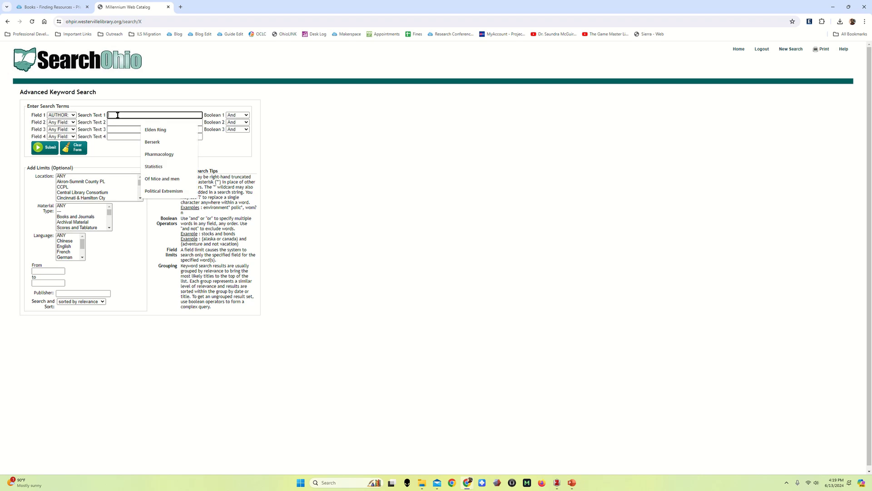
text("Stephen King")
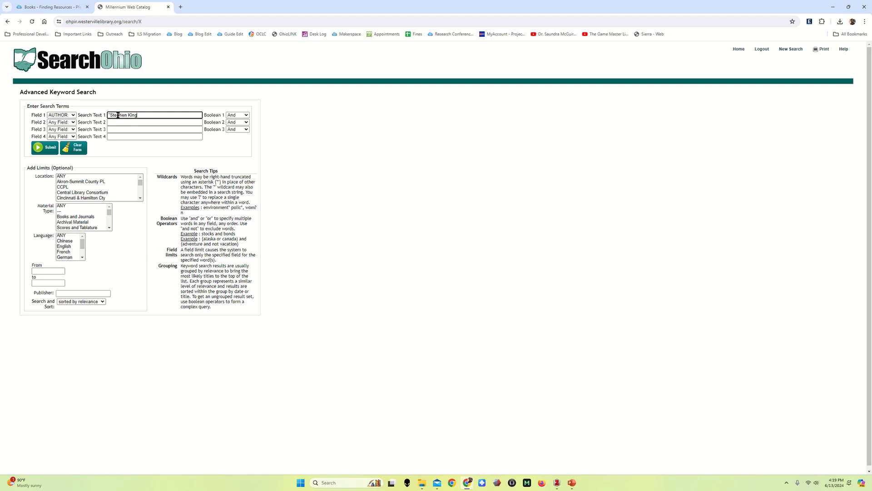
key(BackSpace)
key(BackSpace)
key(BackSpace)
key(BackSpace)
key(BackSpace)
key(BackSpace)
text(King)
key(ctrl+a)
text("Sphe)
key(BackSpace)
key(BackSpace)
key(BackSpace)
text(ephen King")
key(Return)
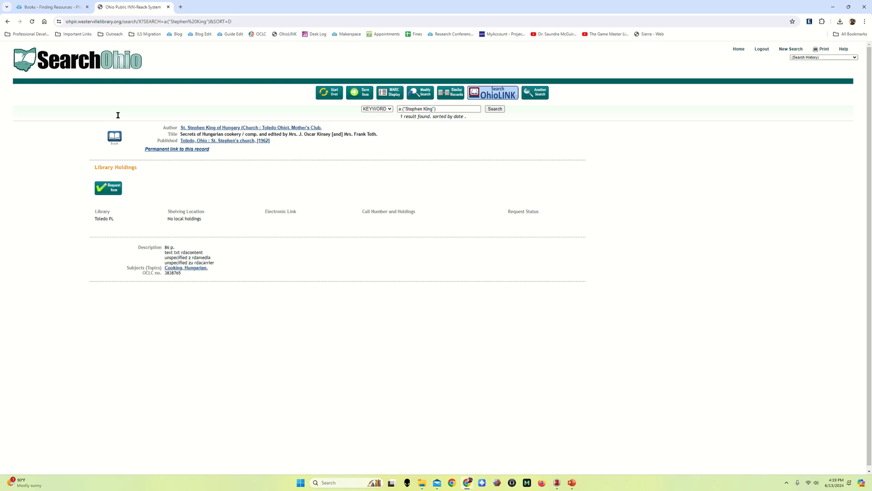
click(7, 21)
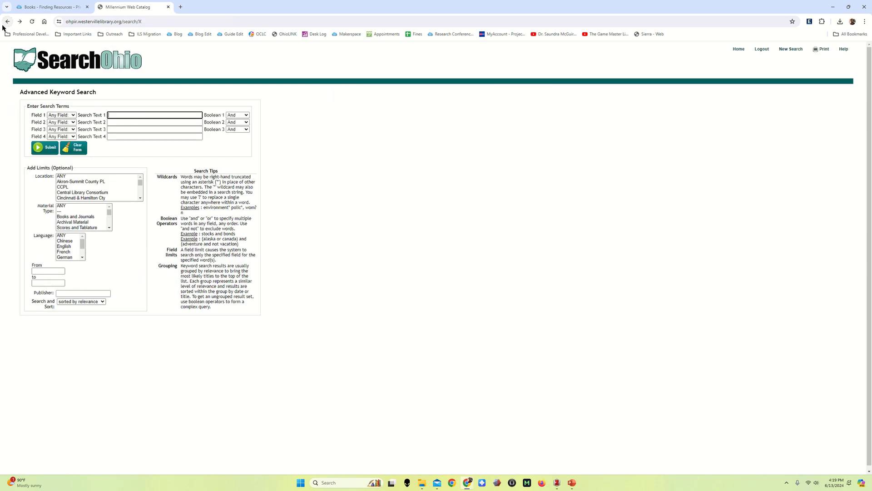
- Search any field for the quoted phrase "King, Stephen" and open the 2023 Pocket Books record for Christine
text("King, Stephen)
key(Return)
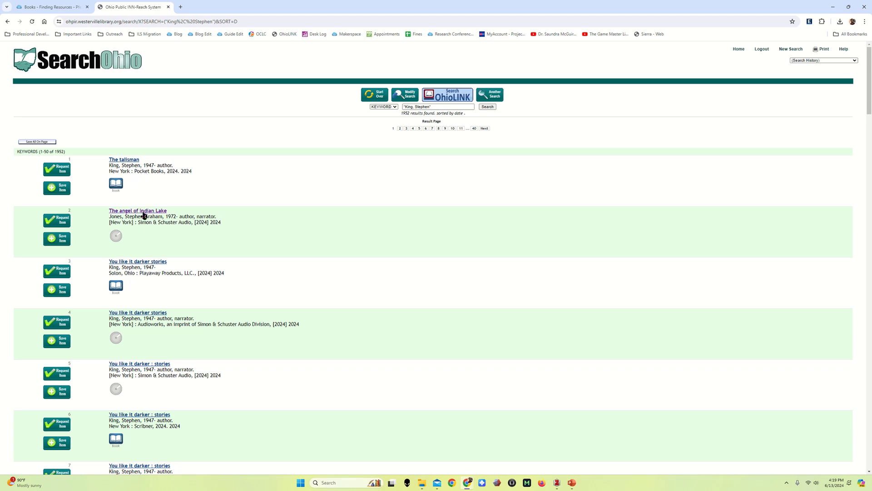
scroll(142, 215, down, 6)
scroll(187, 278, down, 5)
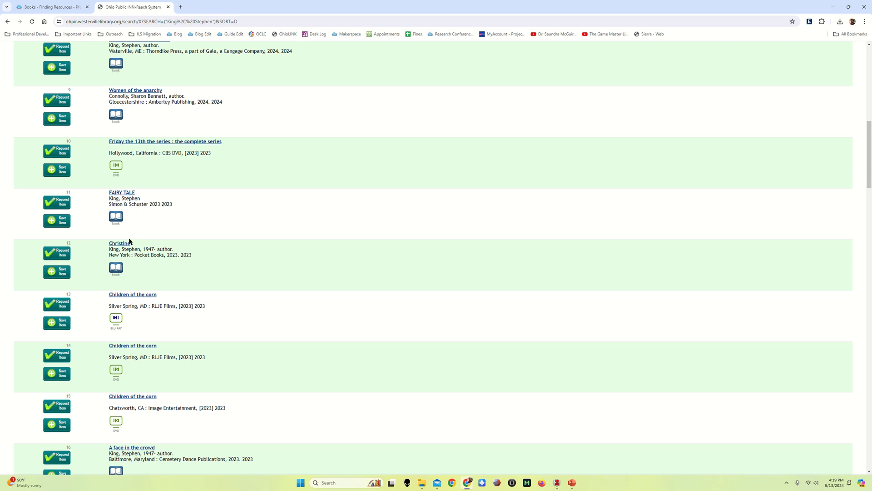
click(121, 244)
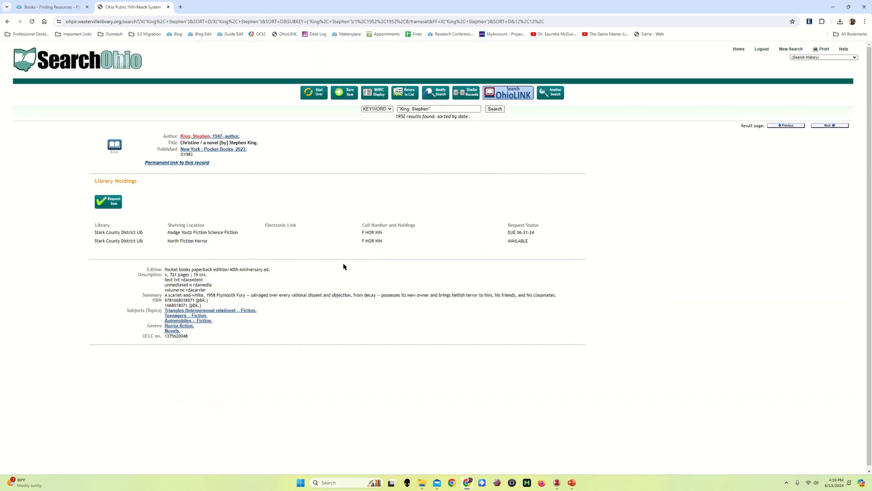
- Request the Christine novel and submit Tiffin University as the affiliated library
click(106, 206)
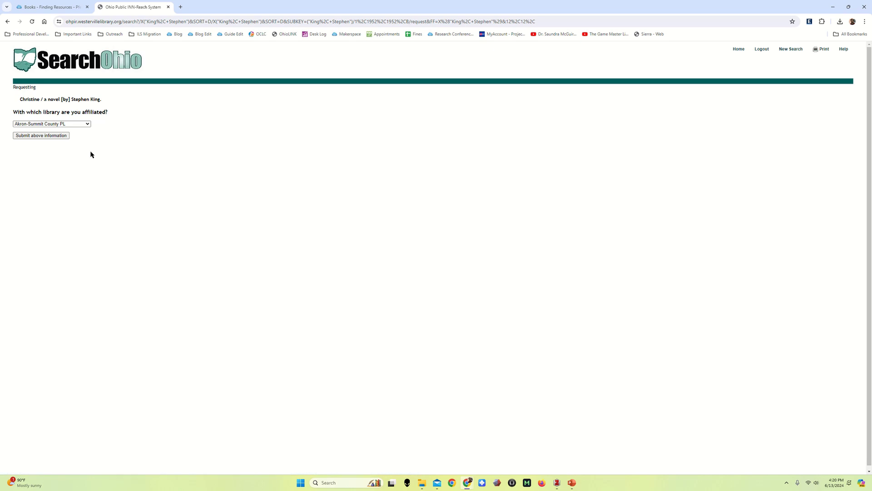
click(85, 125)
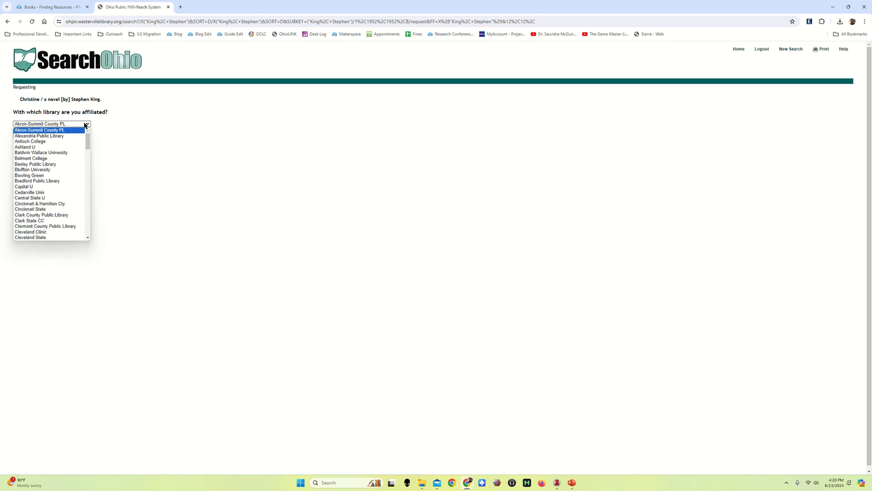
drag(90, 141, 94, 236)
scroll(42, 193, up, 4)
scroll(42, 184, up, 4)
click(45, 203)
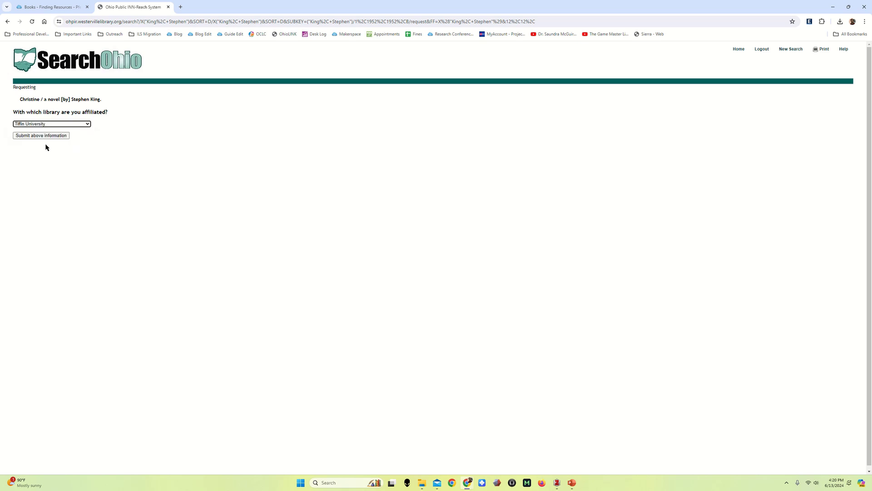
click(49, 136)
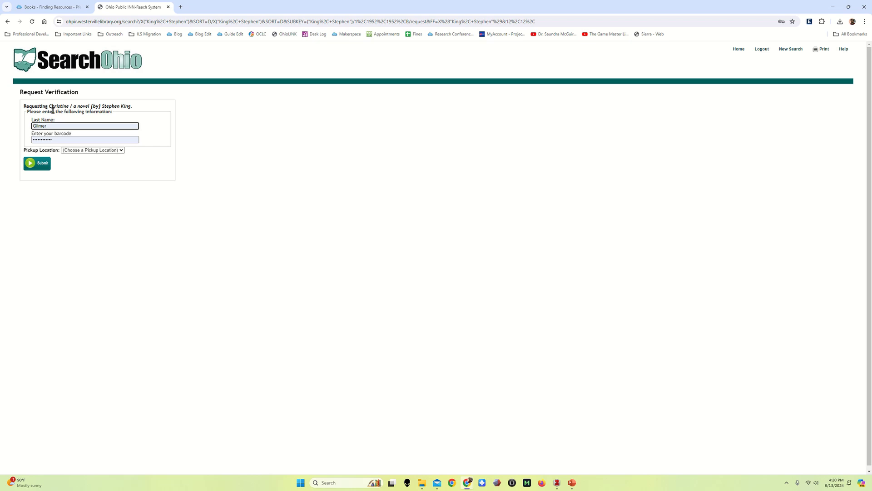
- Set the pickup location for the Christine request to Library Circulation Desk
click(71, 151)
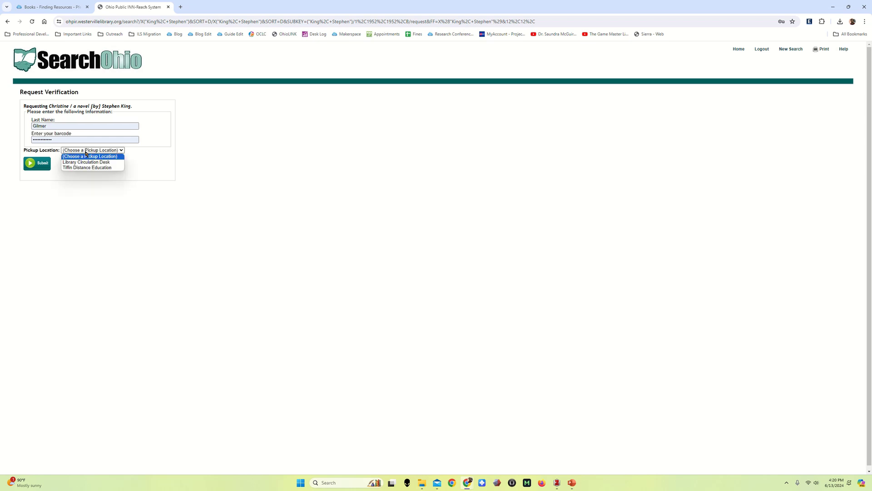
click(88, 162)
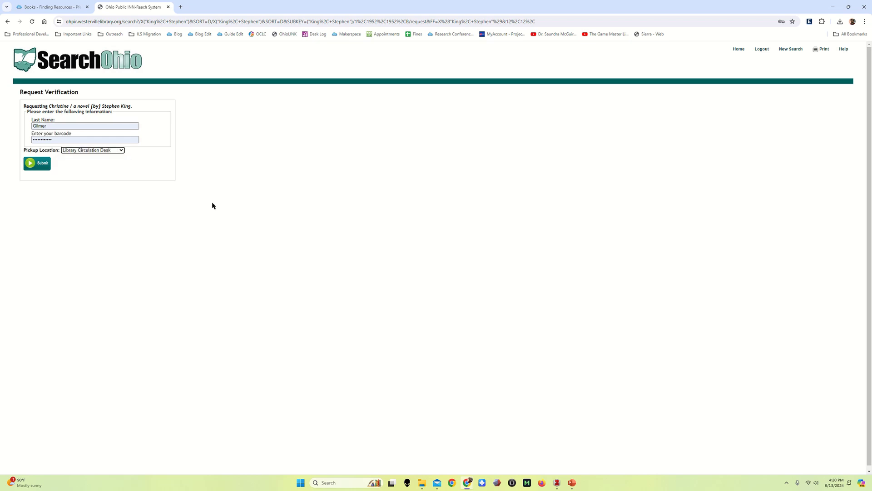